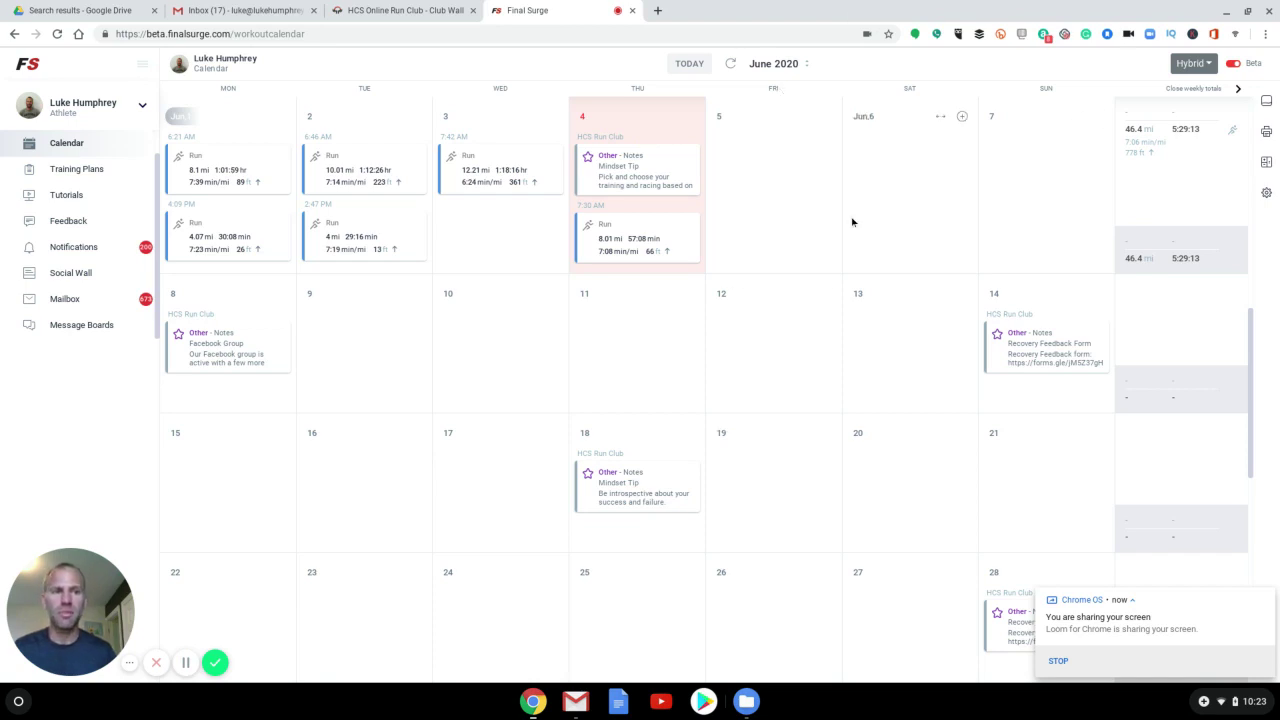
Switch from the beta to the classic platform and open the Run pace zones for editing
click(1236, 65)
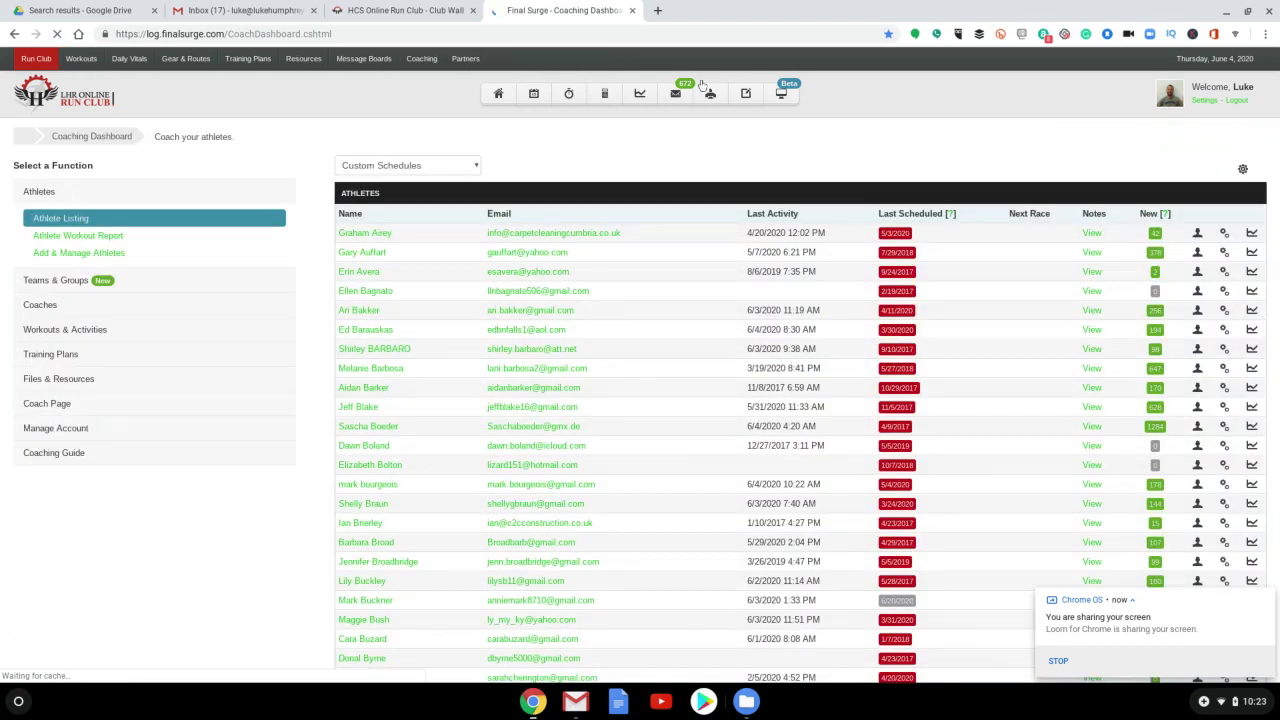
click(538, 100)
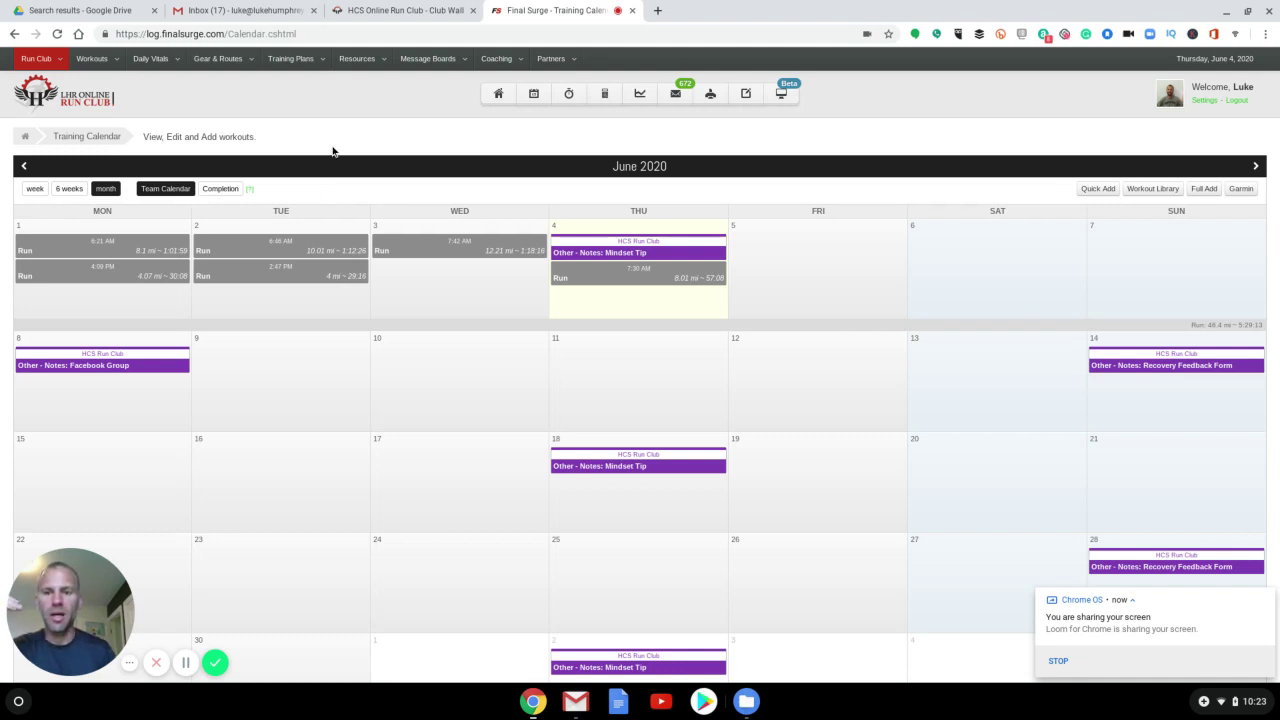
mouse_move(85, 60)
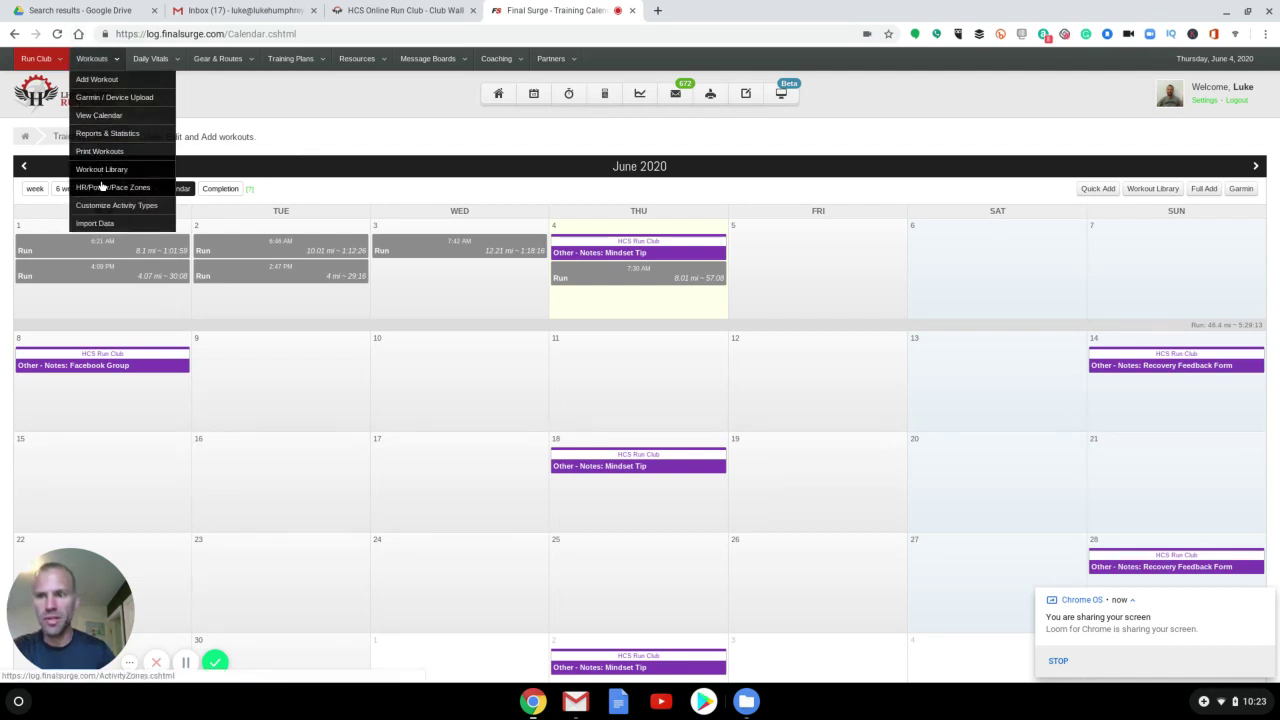
click(104, 188)
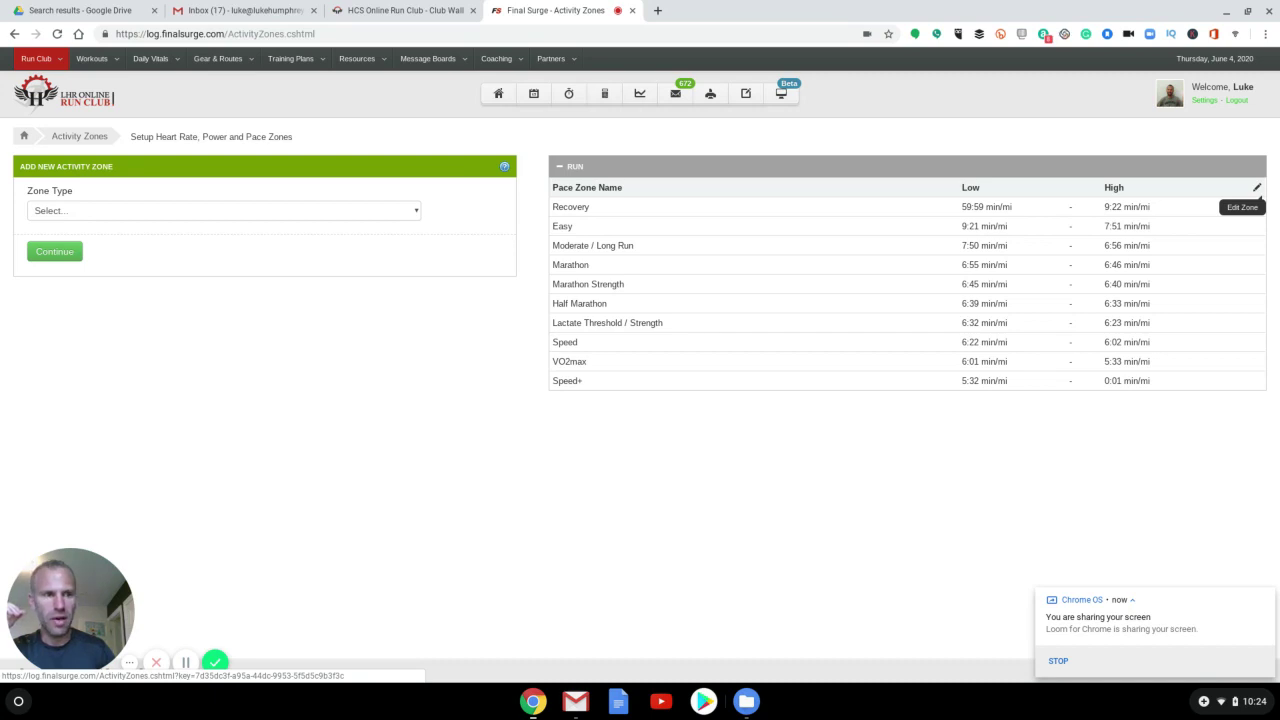
click(1257, 188)
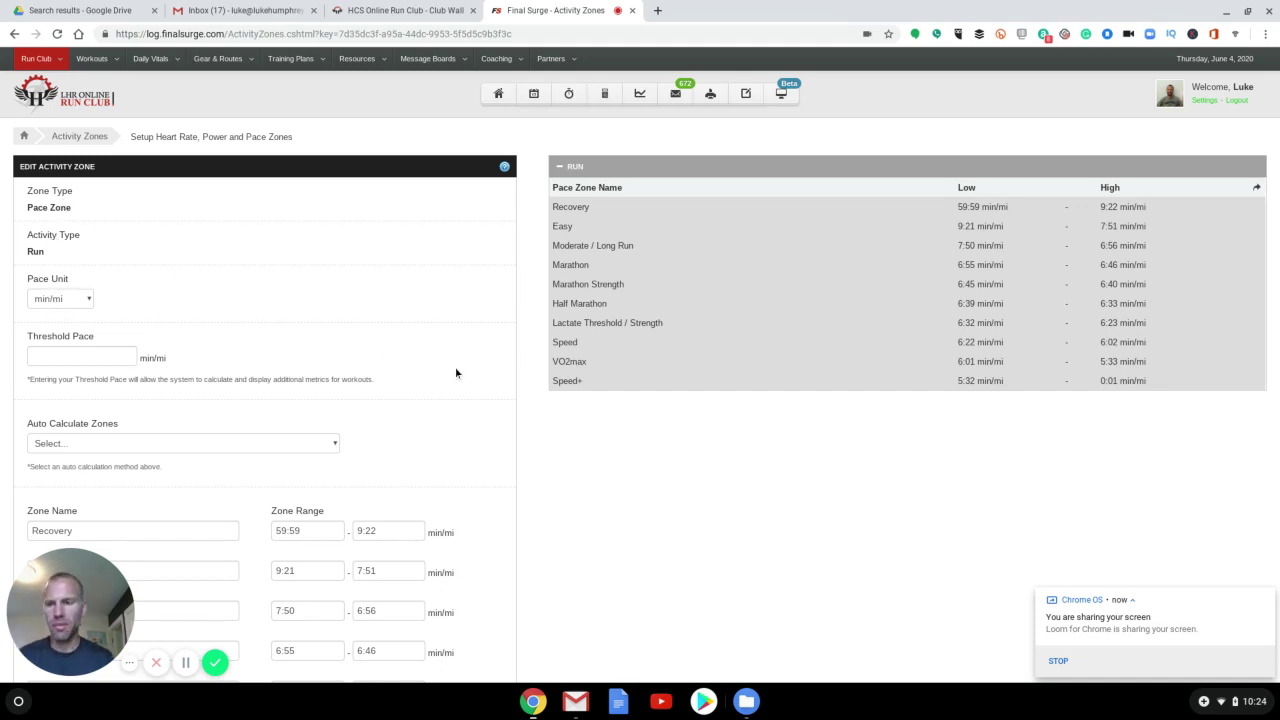
Choose the Hansons Marathon Method for auto-calculating the Run zones, with Marathon as the race distance
scroll(455, 373, down, 2)
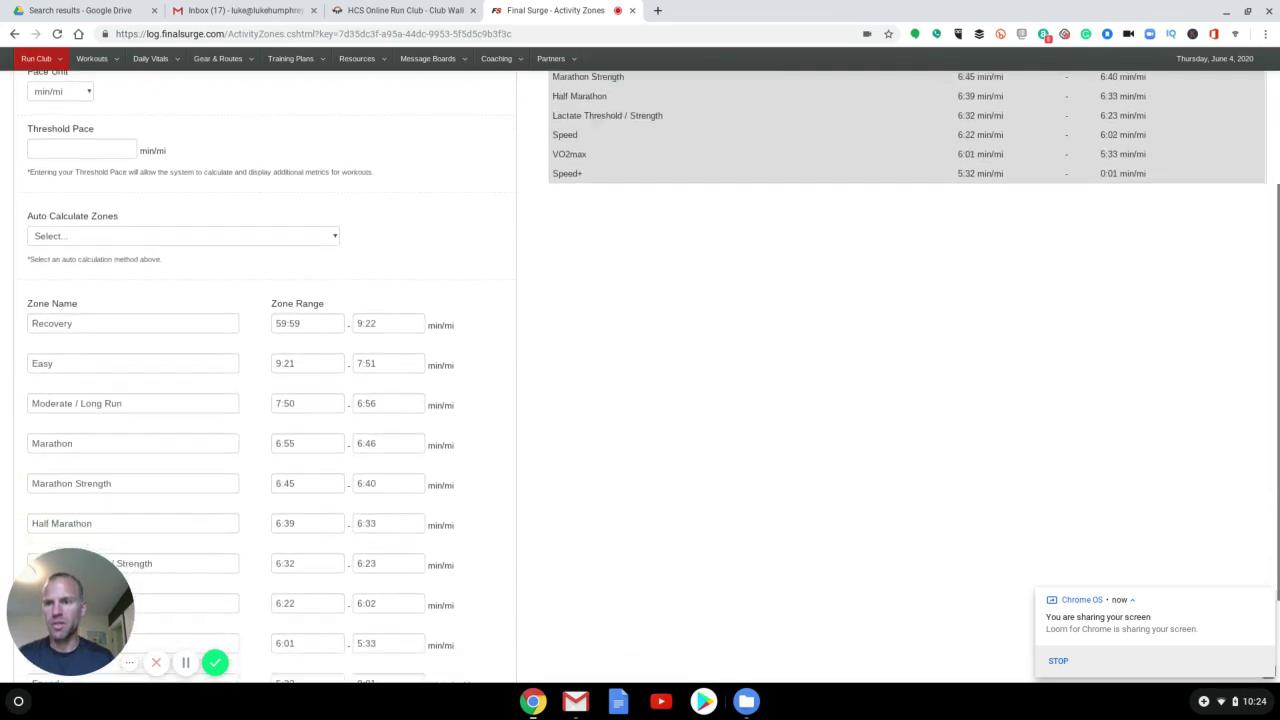
scroll(652, 377, down, 1)
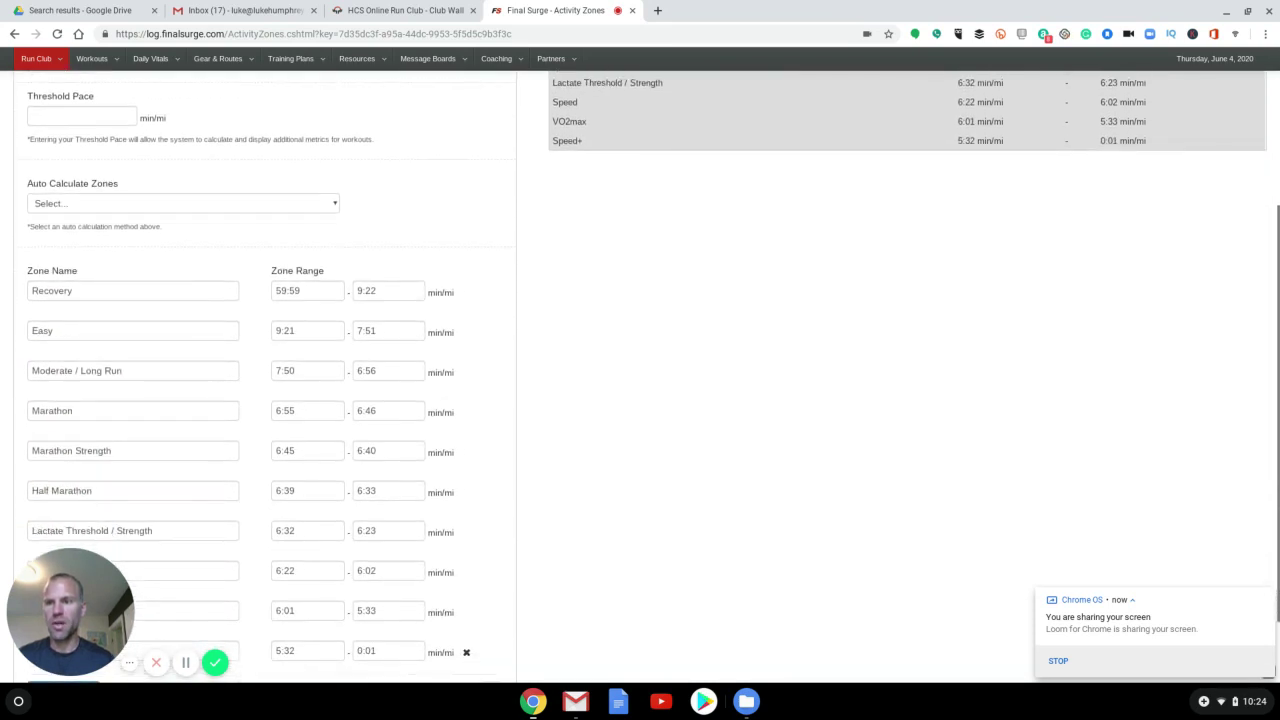
click(134, 203)
click(130, 245)
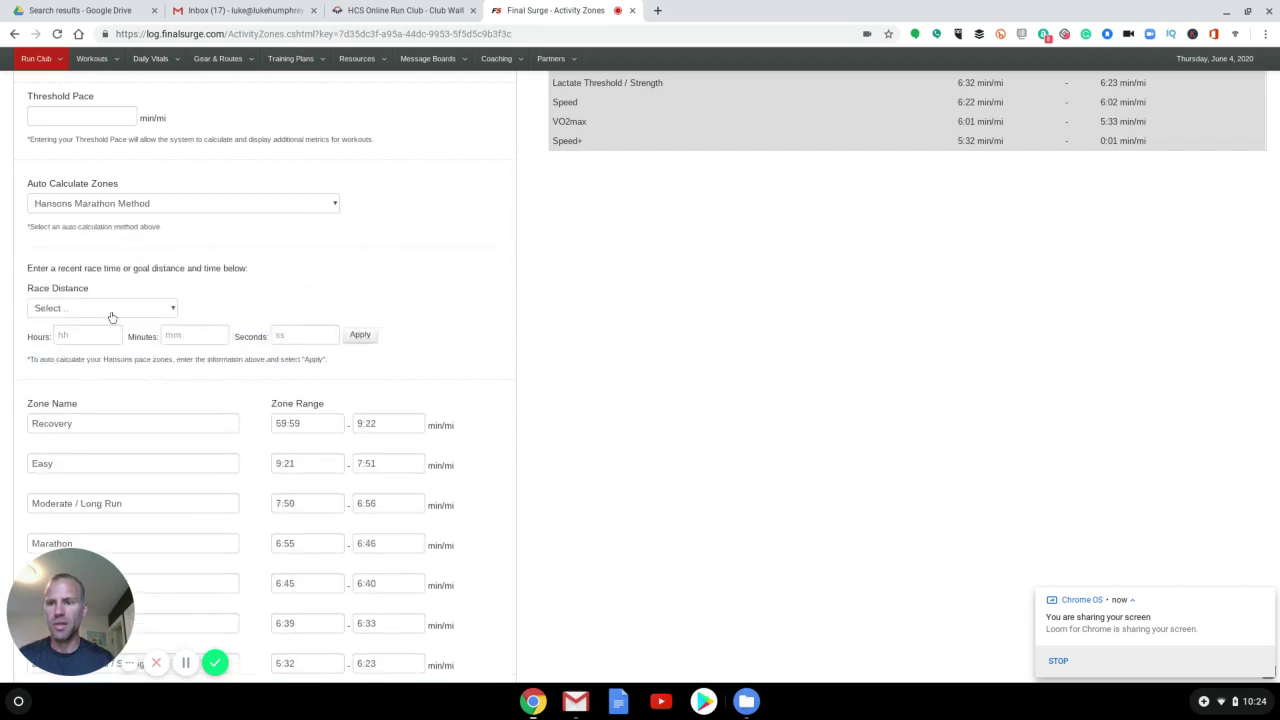
click(131, 310)
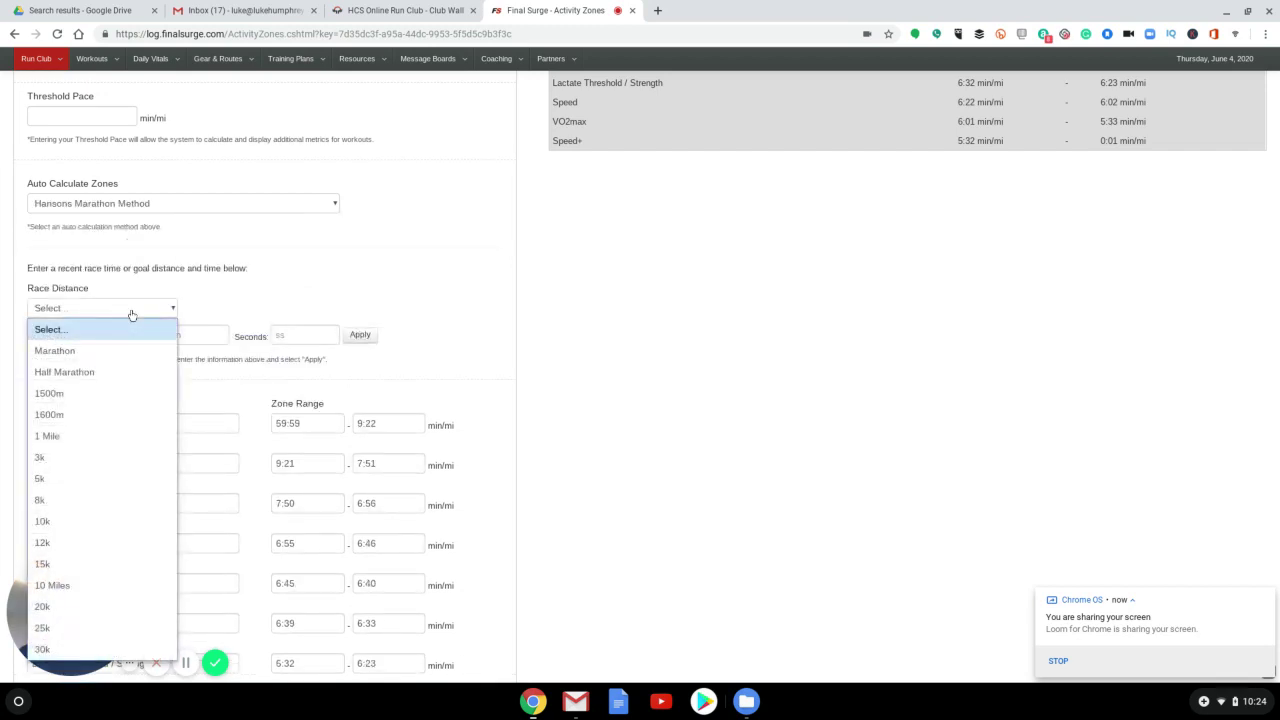
click(102, 356)
Enter a marathon time of 3 hours 00 minutes 00 seconds and apply it to the pace zones
click(207, 334)
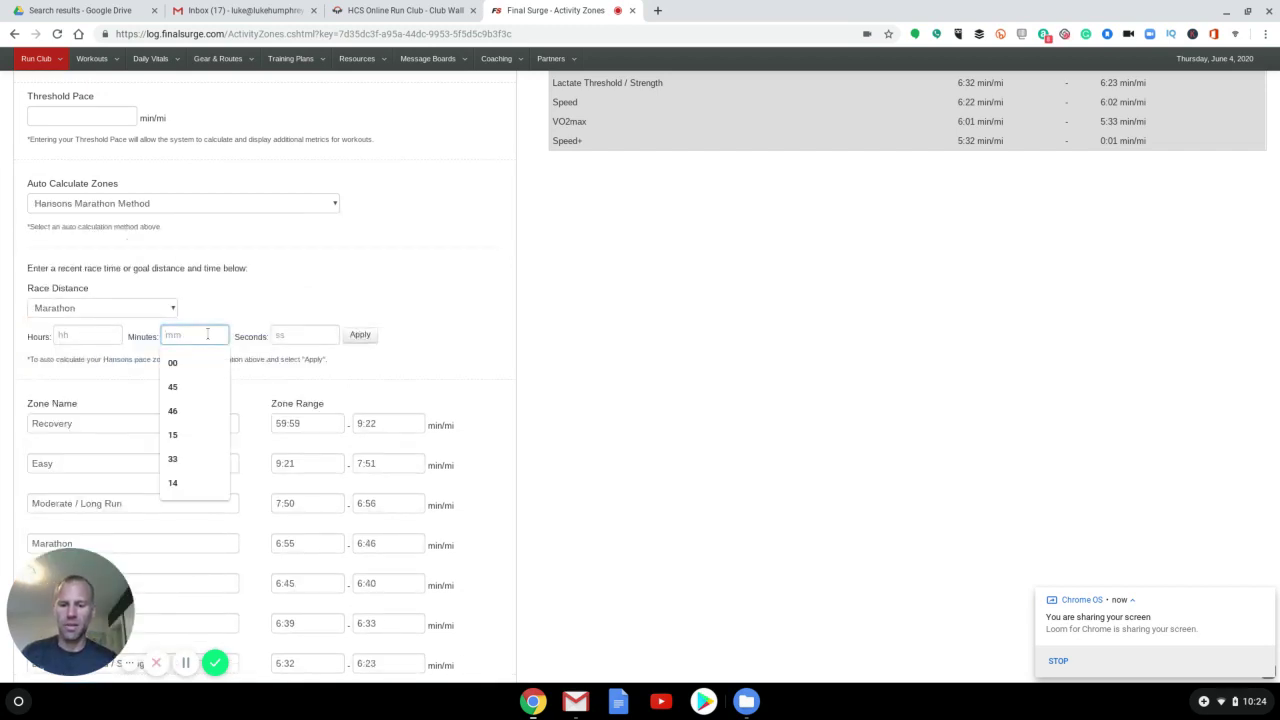
click(60, 334)
text(3)
key(Tab)
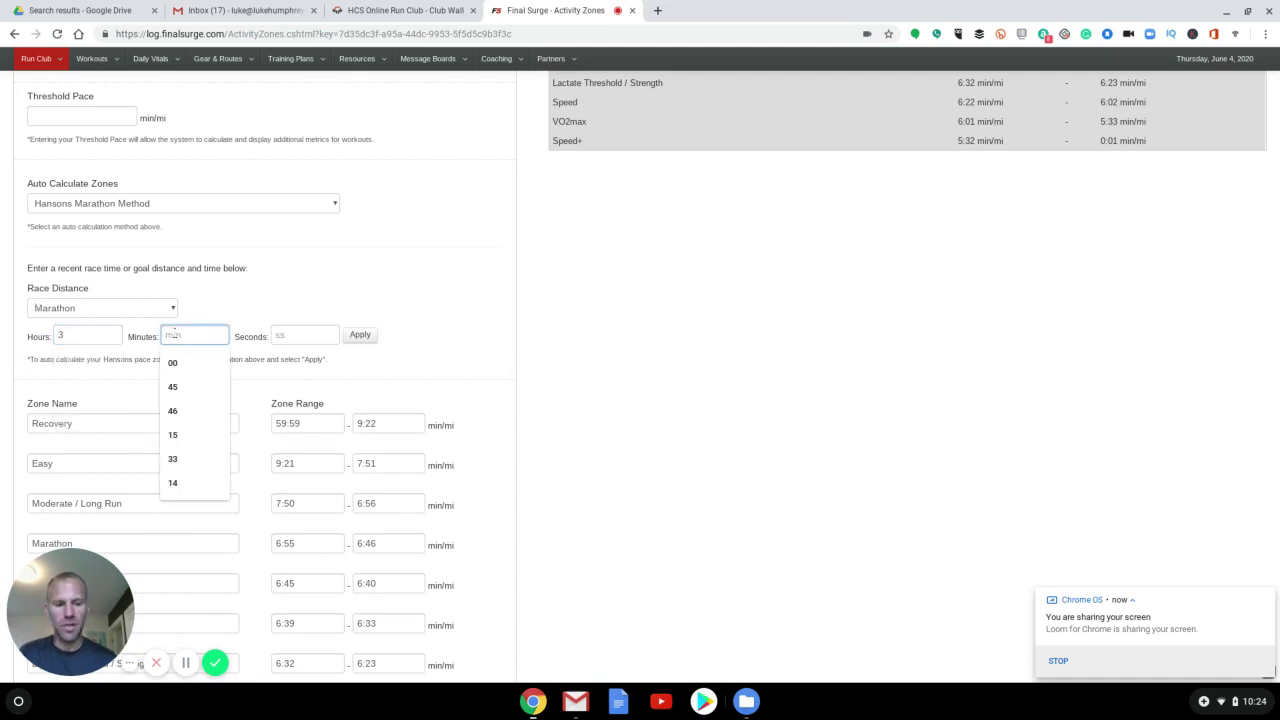
text(00)
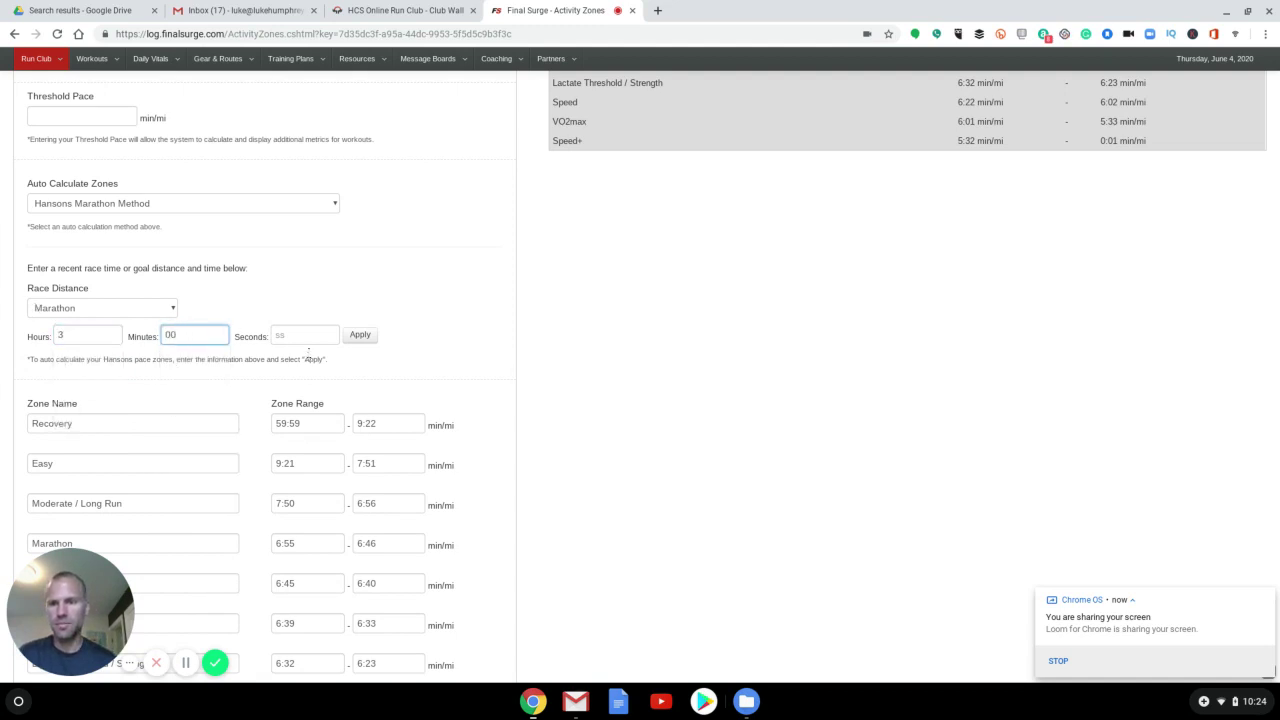
click(321, 334)
text(00)
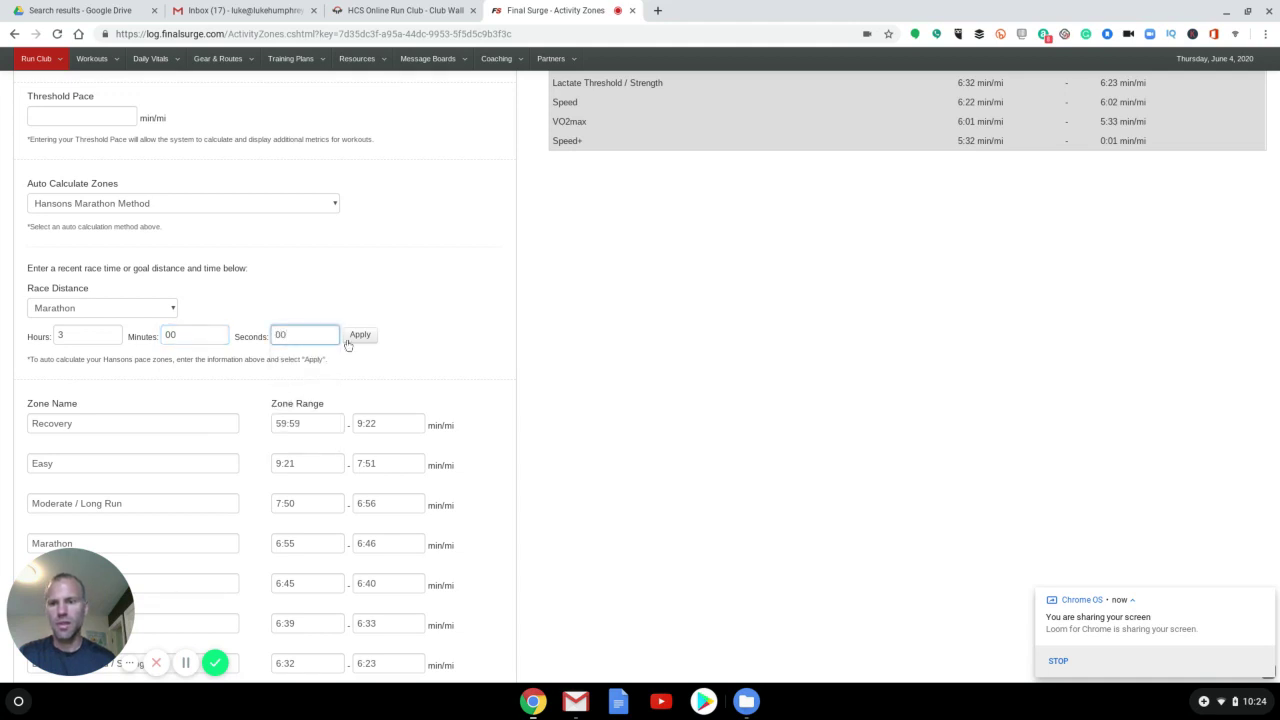
click(366, 341)
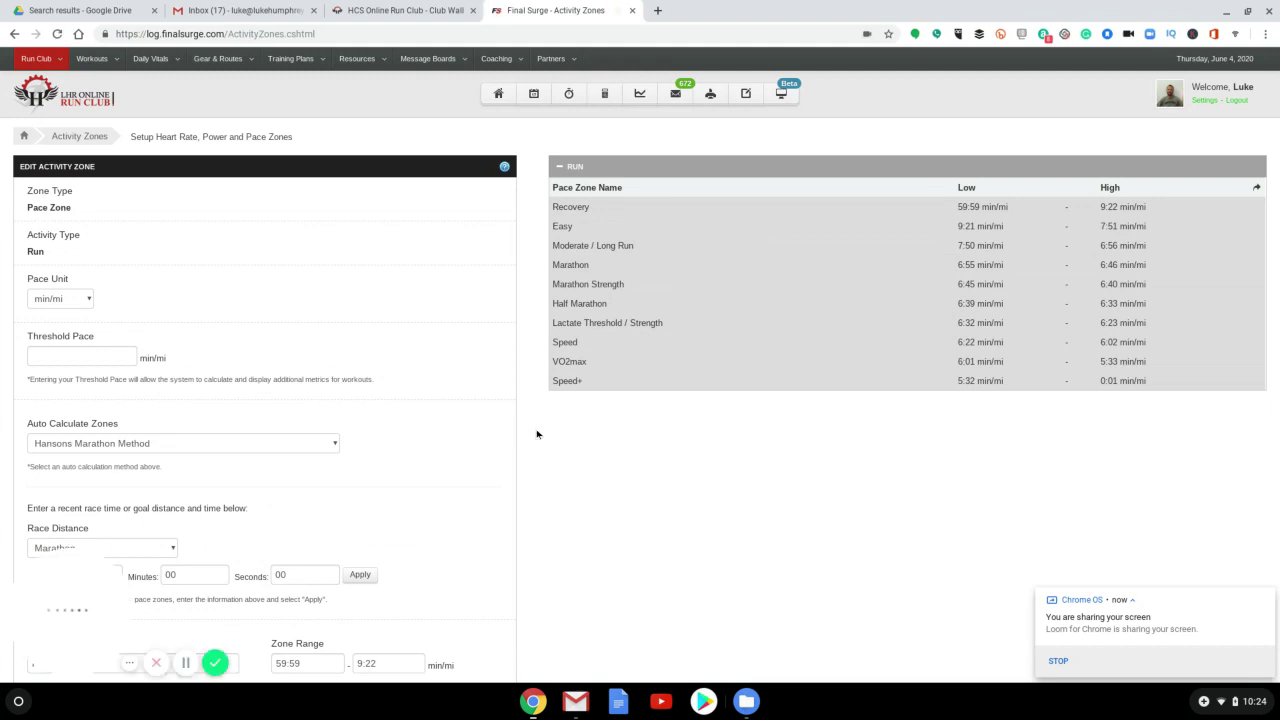
Save the recalculated Run pace zones
scroll(536, 434, down, 5)
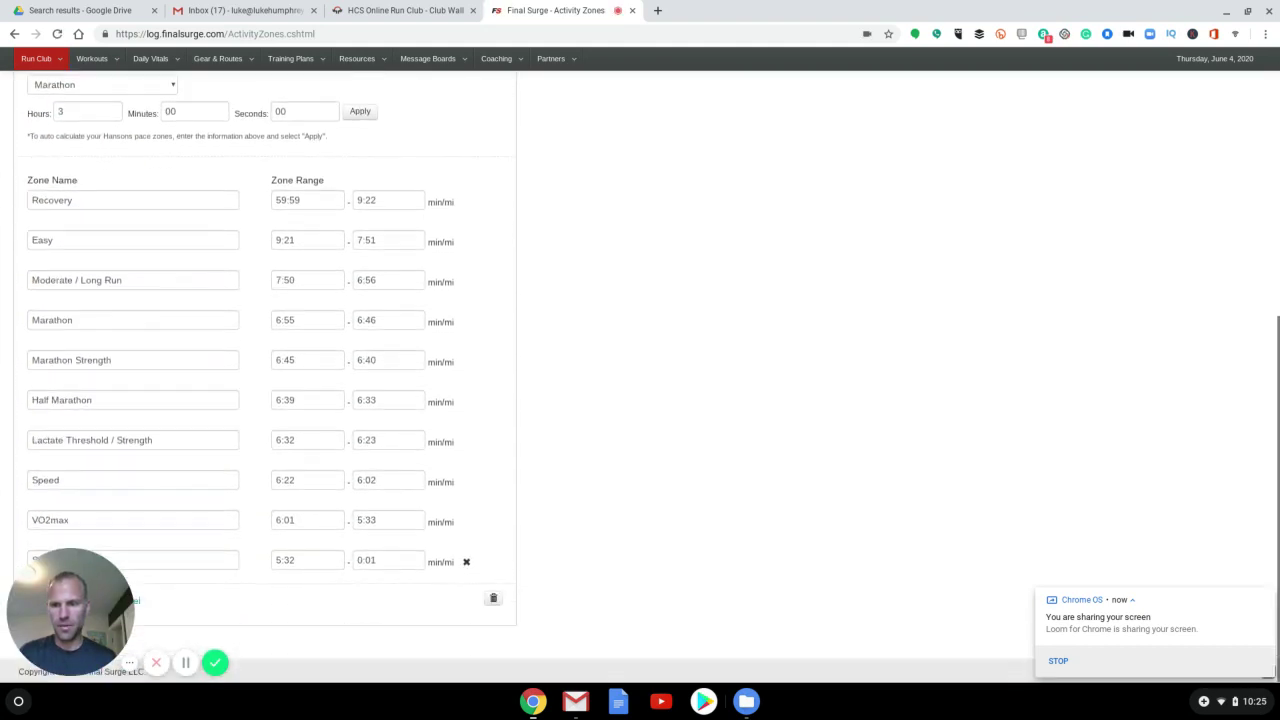
drag(36, 612, 194, 600)
click(55, 605)
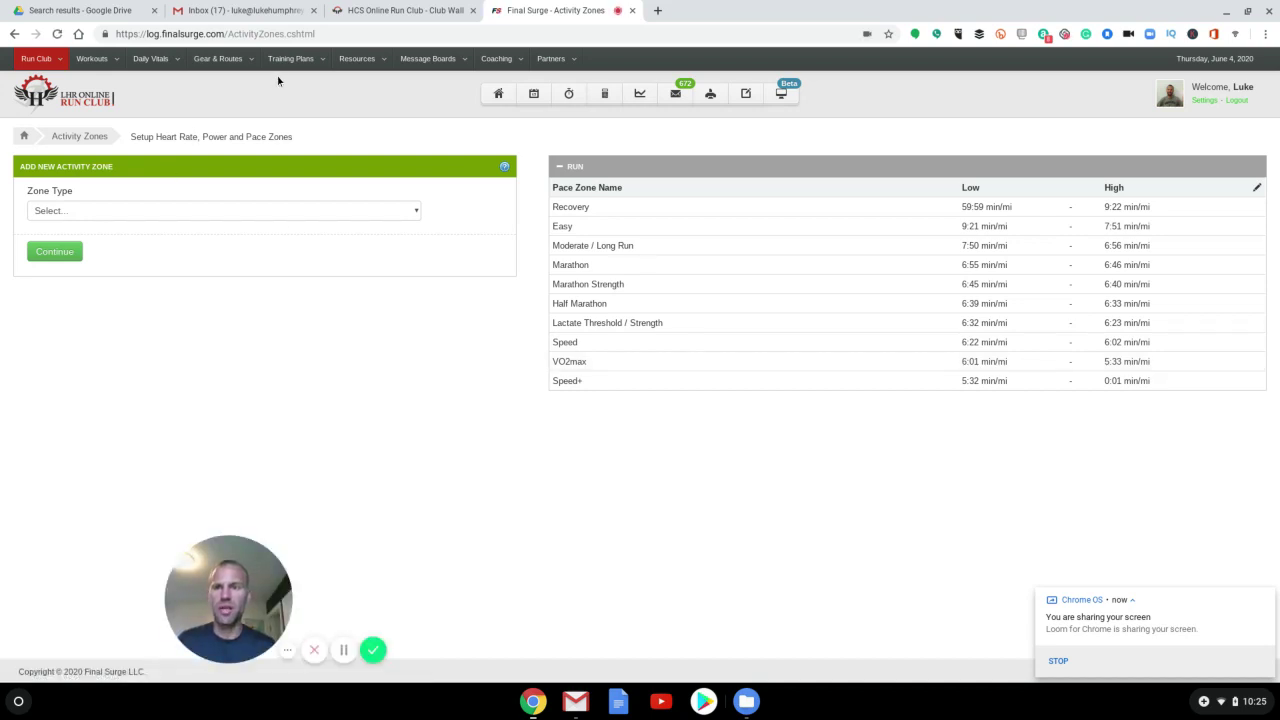
Open the training plans and select True Beginner Progression - C2HM from the half marathon plans for applying to the calendar
mouse_move(290, 60)
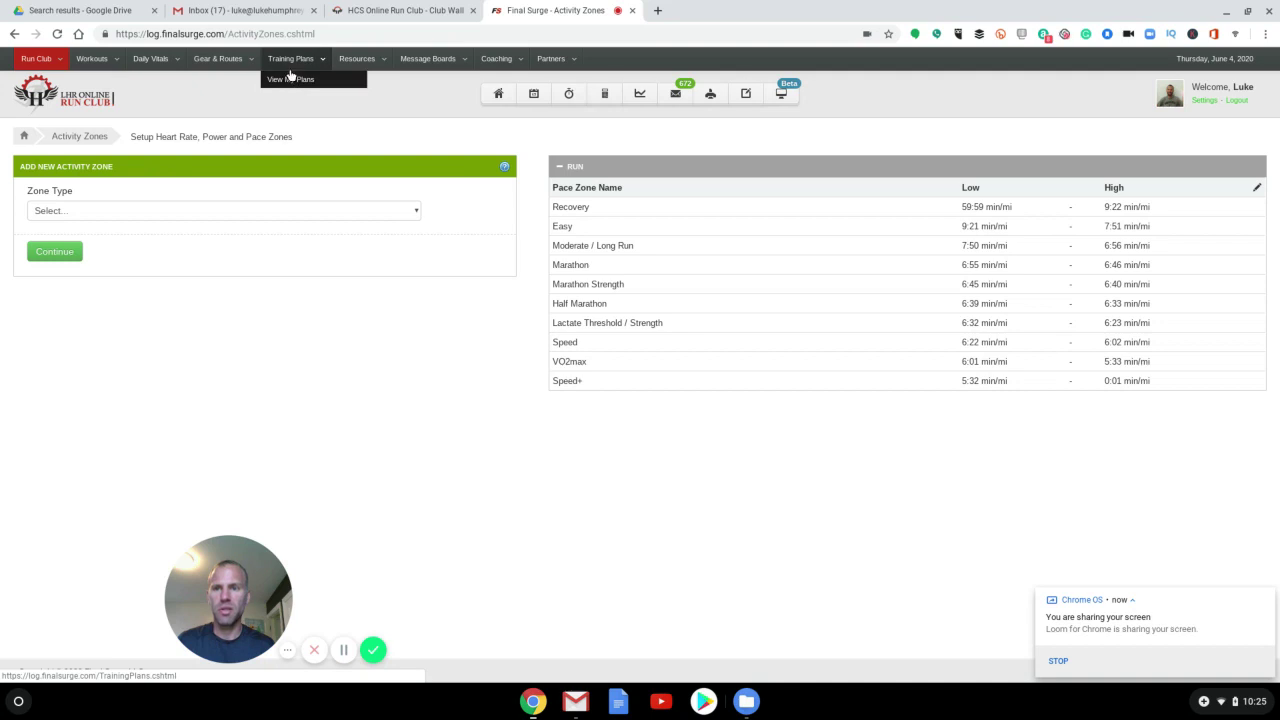
click(290, 79)
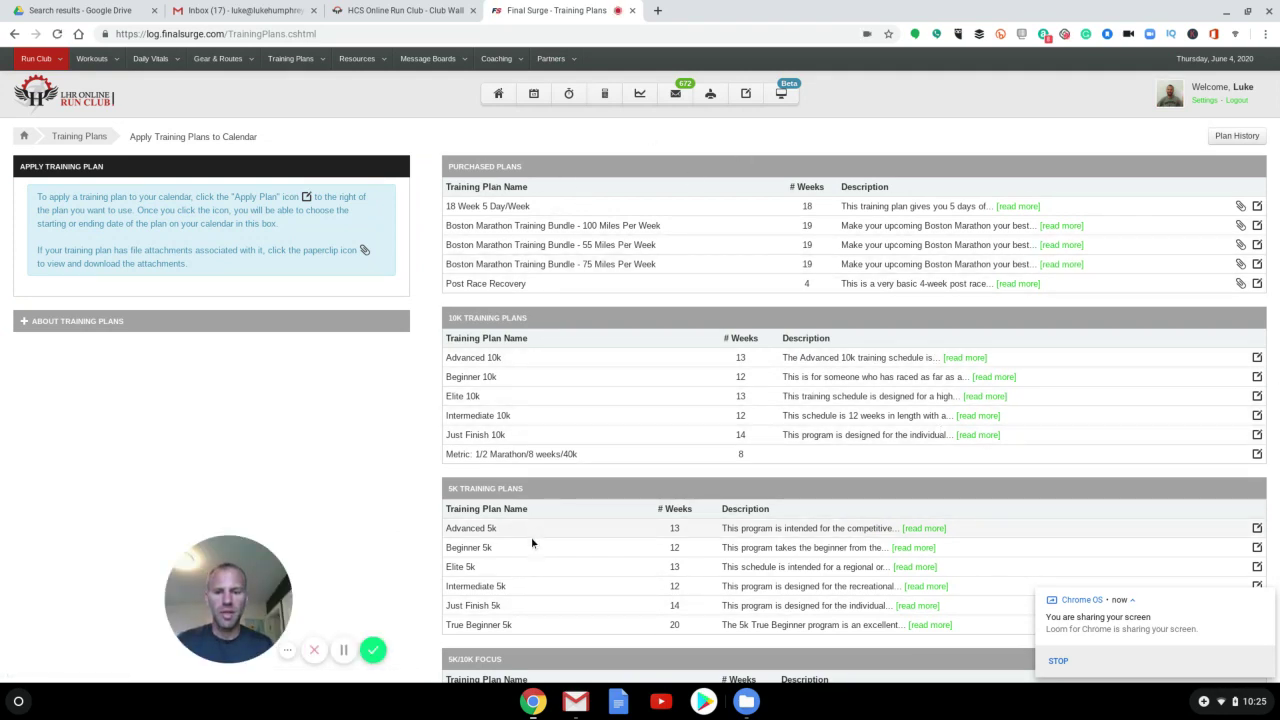
scroll(588, 530, down, 1)
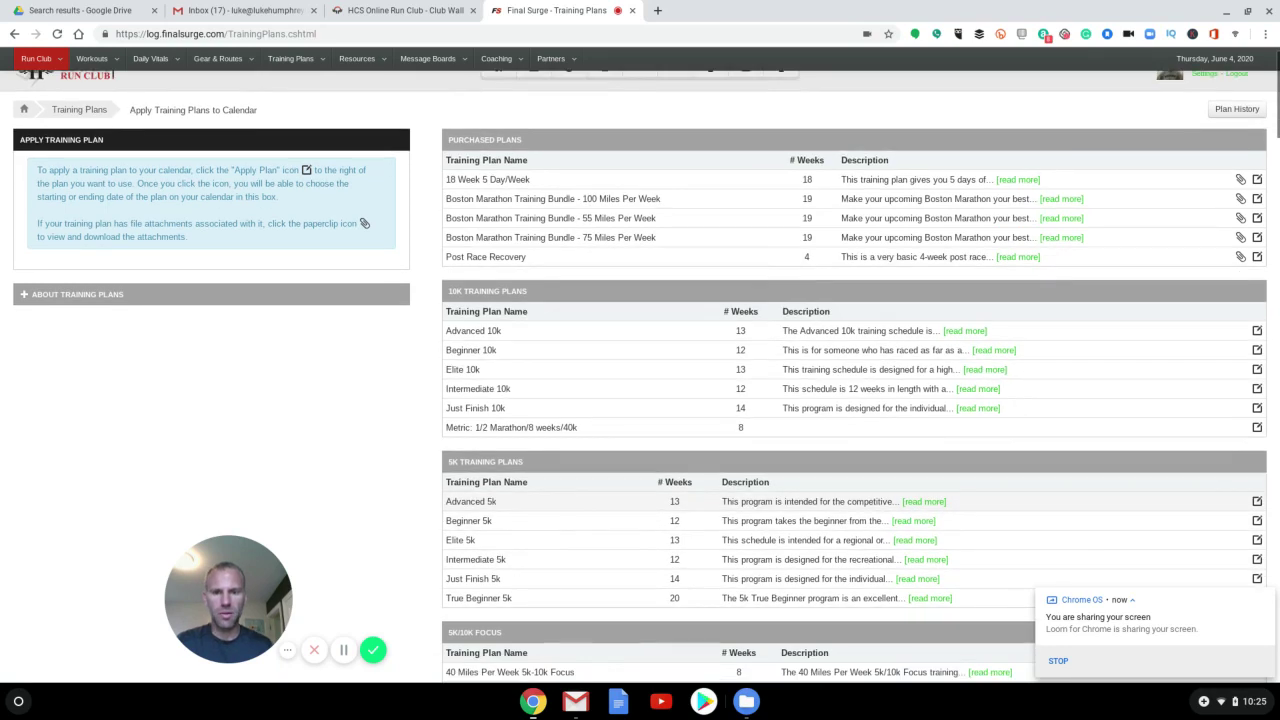
scroll(572, 463, down, 5)
scroll(855, 380, down, 9)
scroll(855, 376, down, 10)
scroll(855, 376, down, 11)
scroll(855, 376, down, 2)
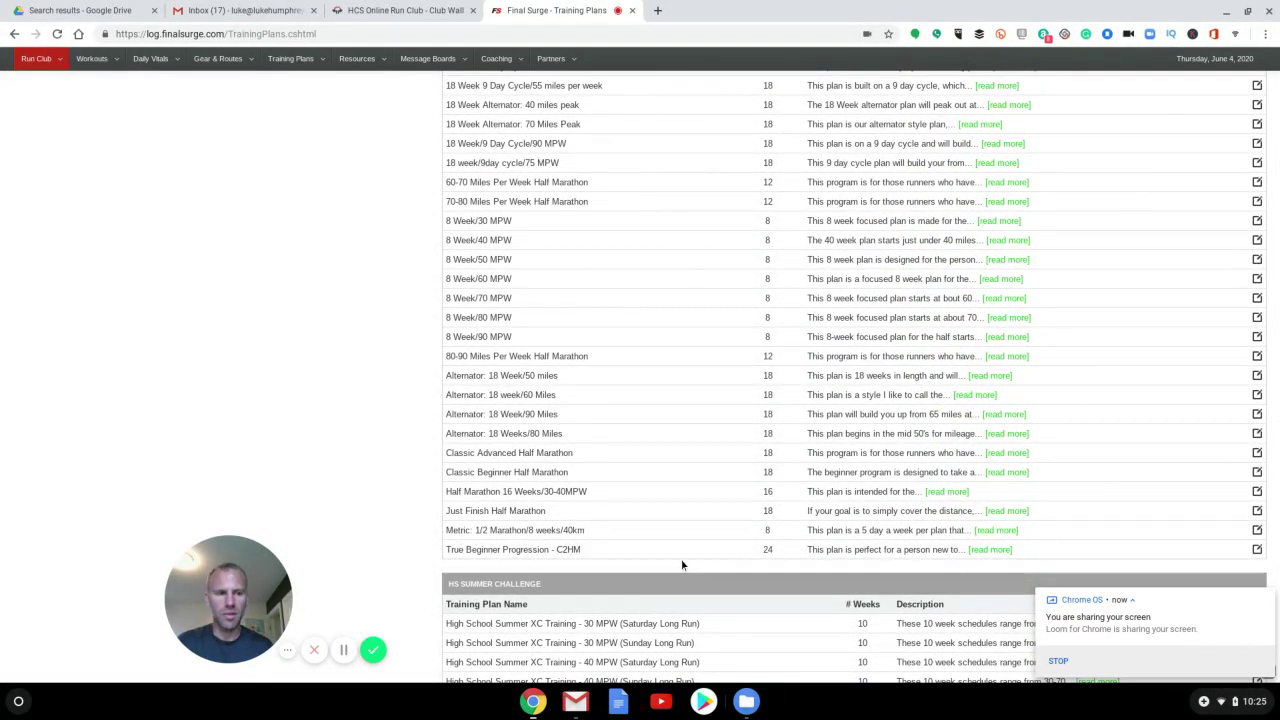
click(1258, 551)
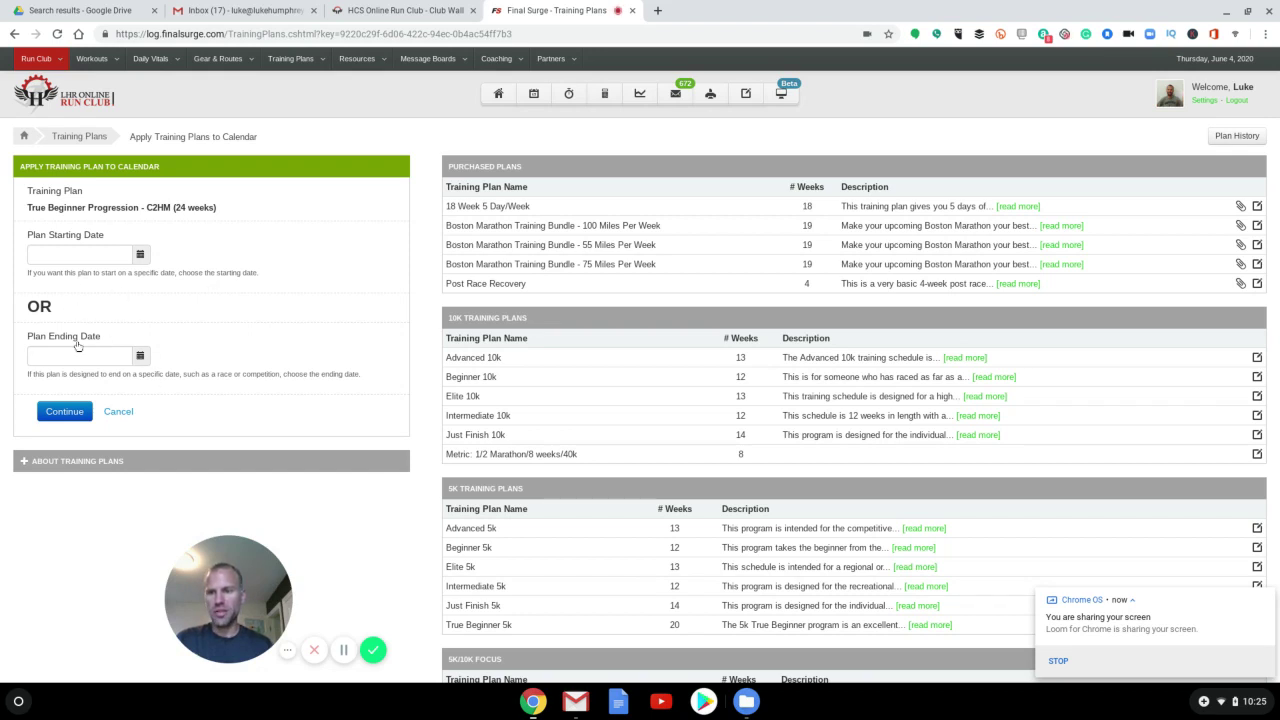
Set the plan's starting date to June 8, 2020 and apply the plan to the calendar
click(142, 254)
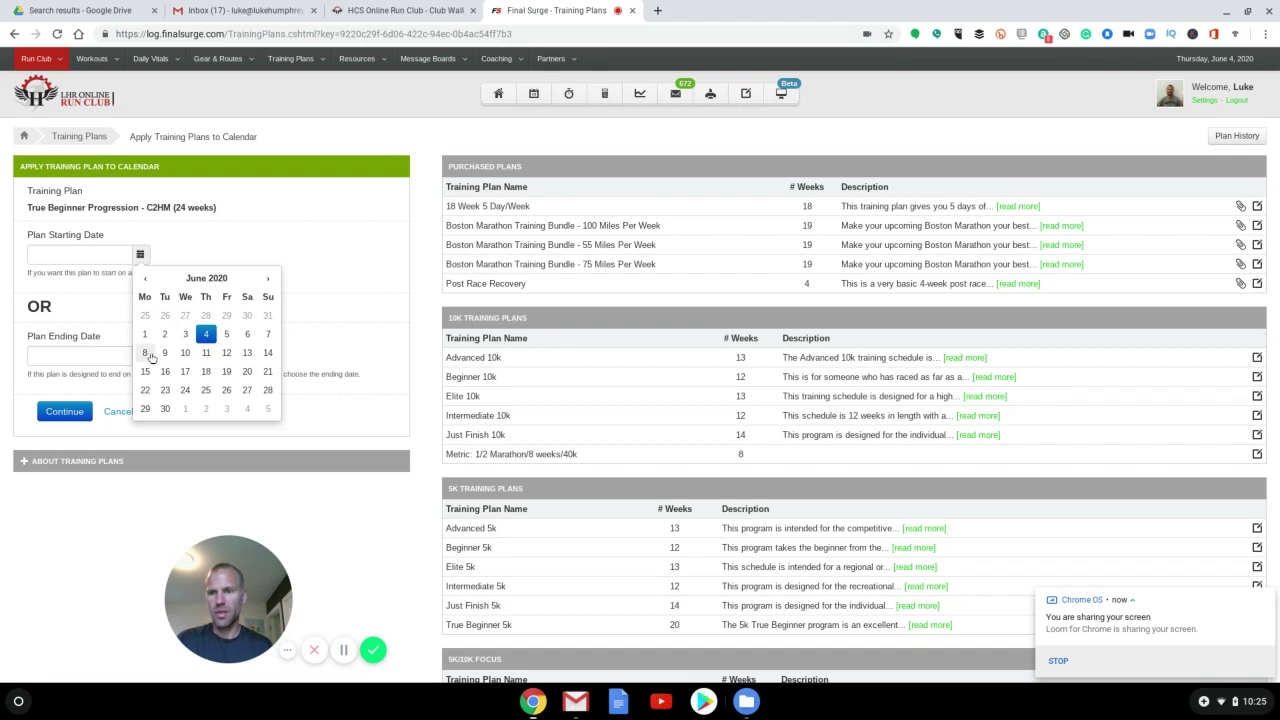
click(146, 354)
click(72, 413)
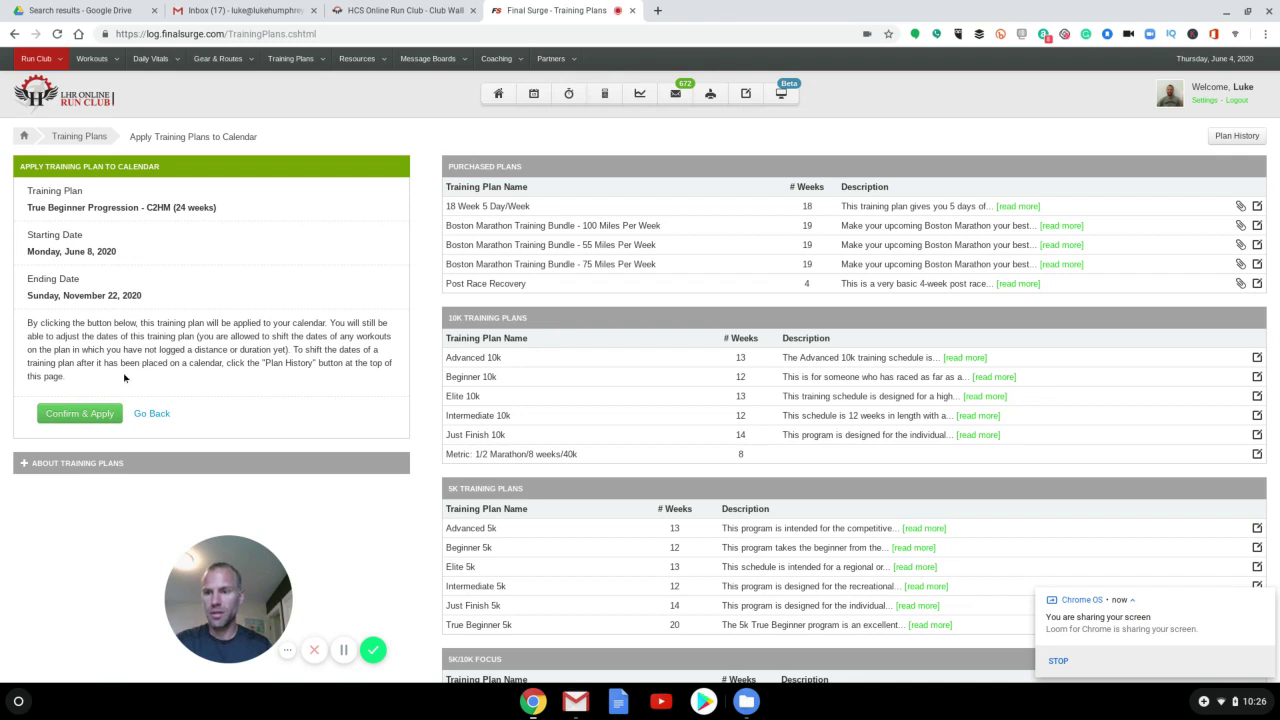
click(88, 417)
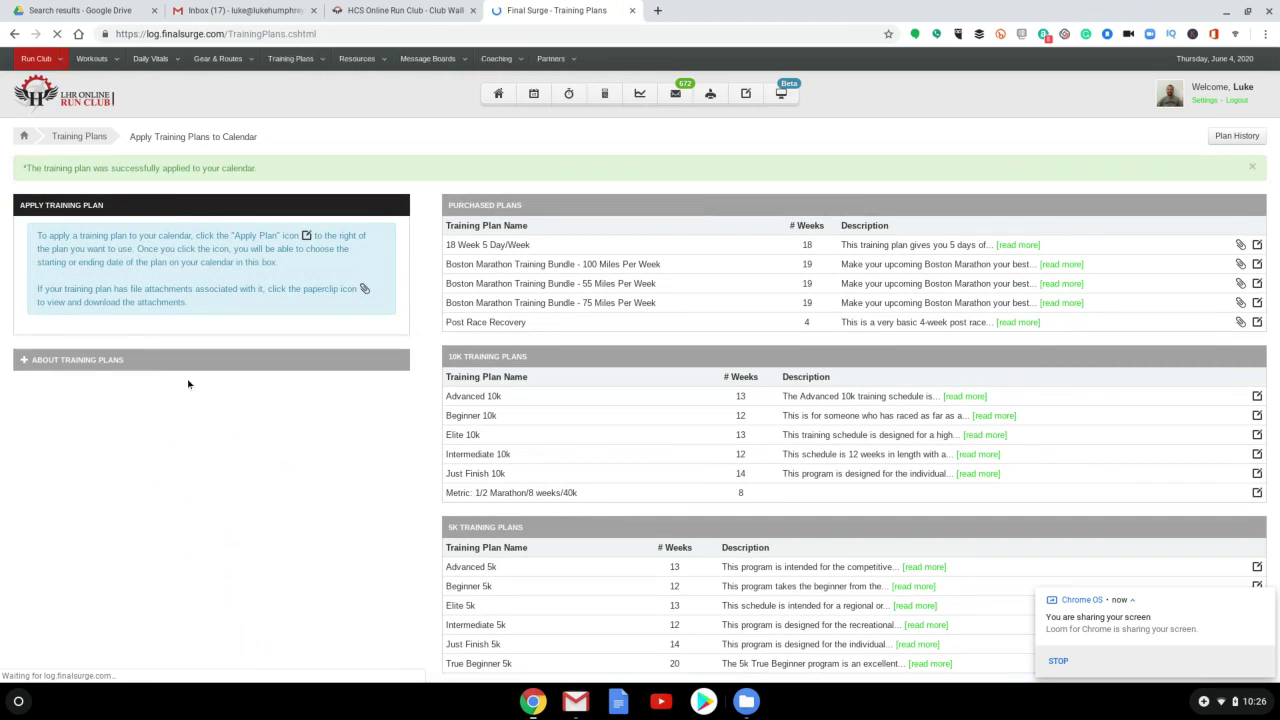
Open the training calendar and review the plan's workouts scheduled for June 2020
click(533, 96)
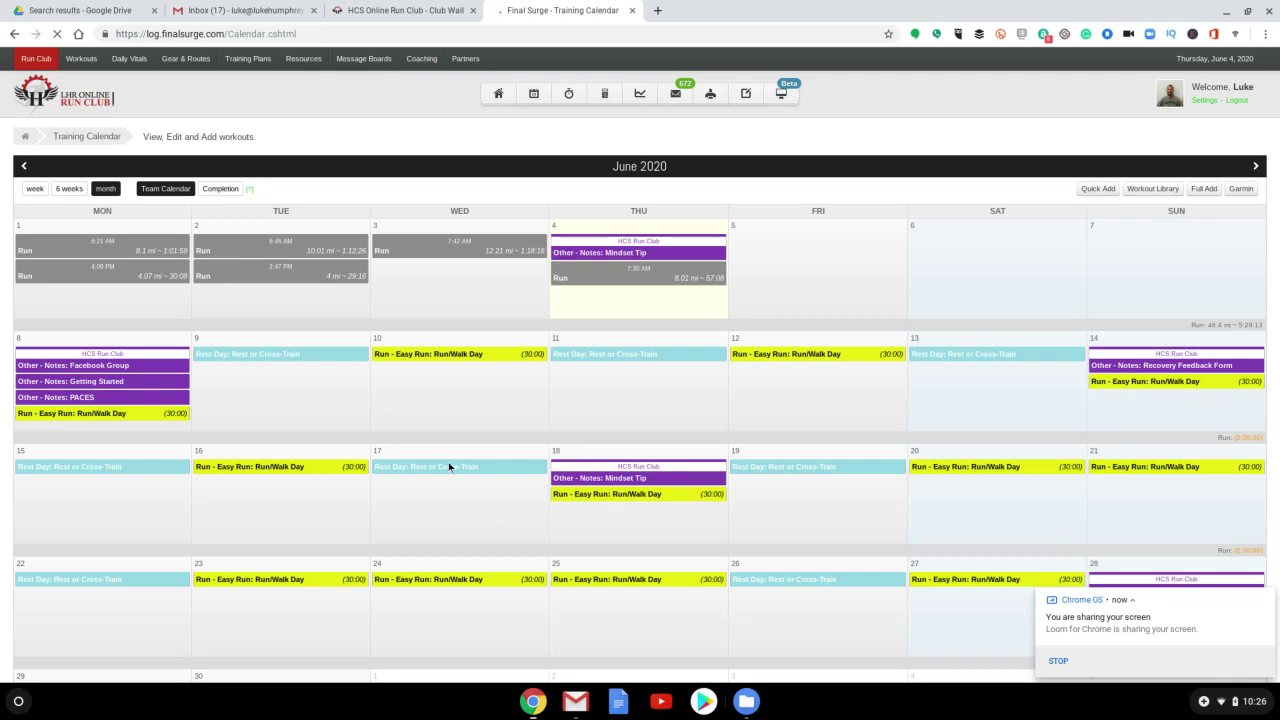
scroll(446, 448, down, 3)
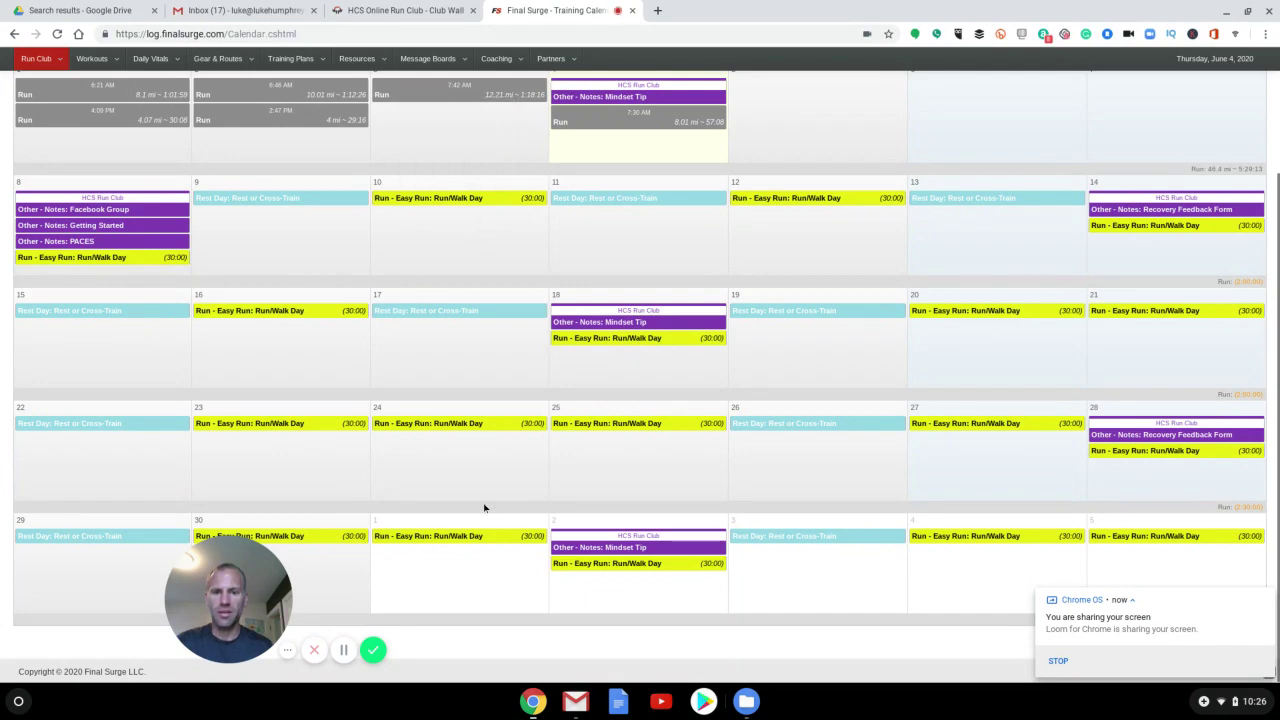
scroll(487, 508, up, 1)
scroll(459, 434, up, 3)
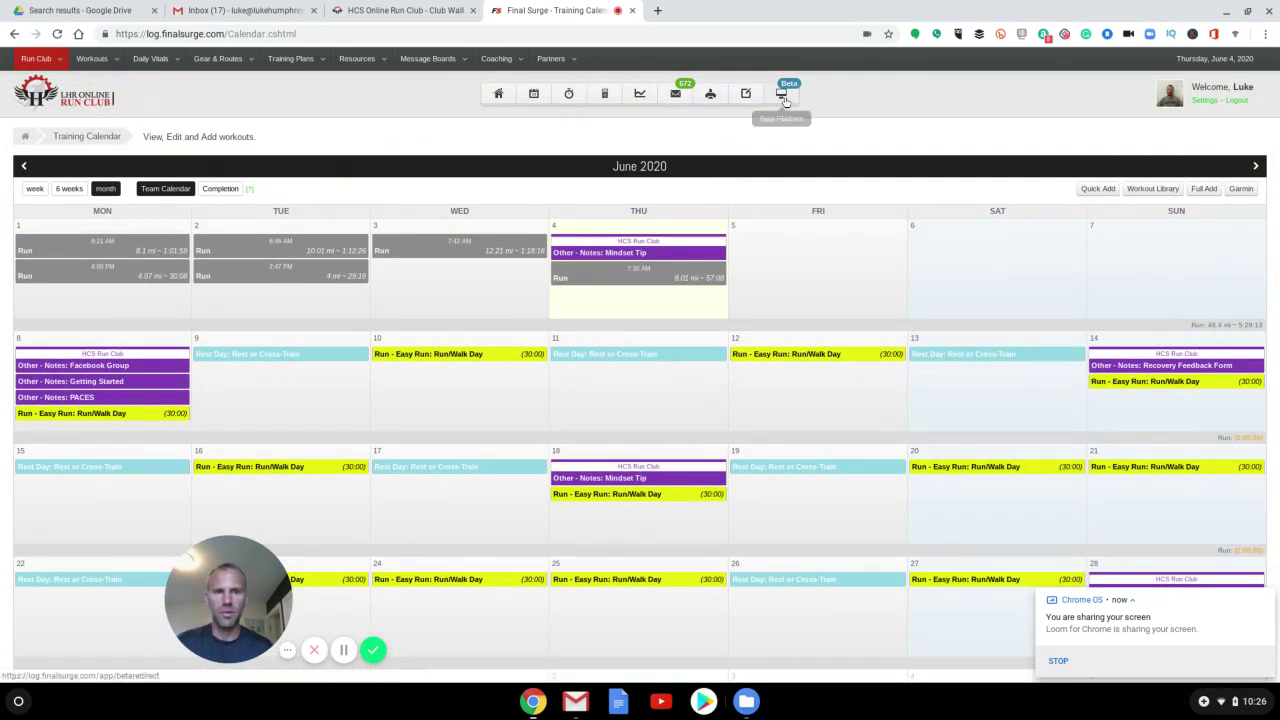
Return to the beta platform and view the Workout Builder details of the June 10 Run/Walk Day workout
click(784, 100)
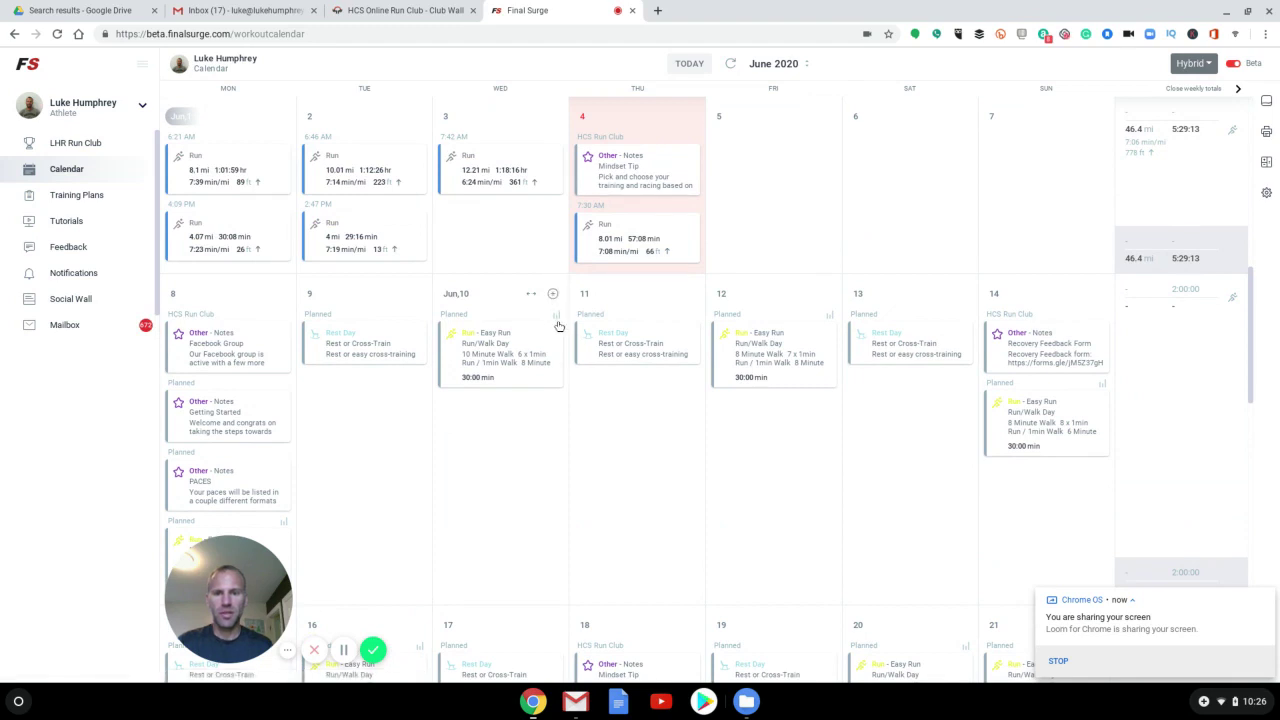
click(519, 364)
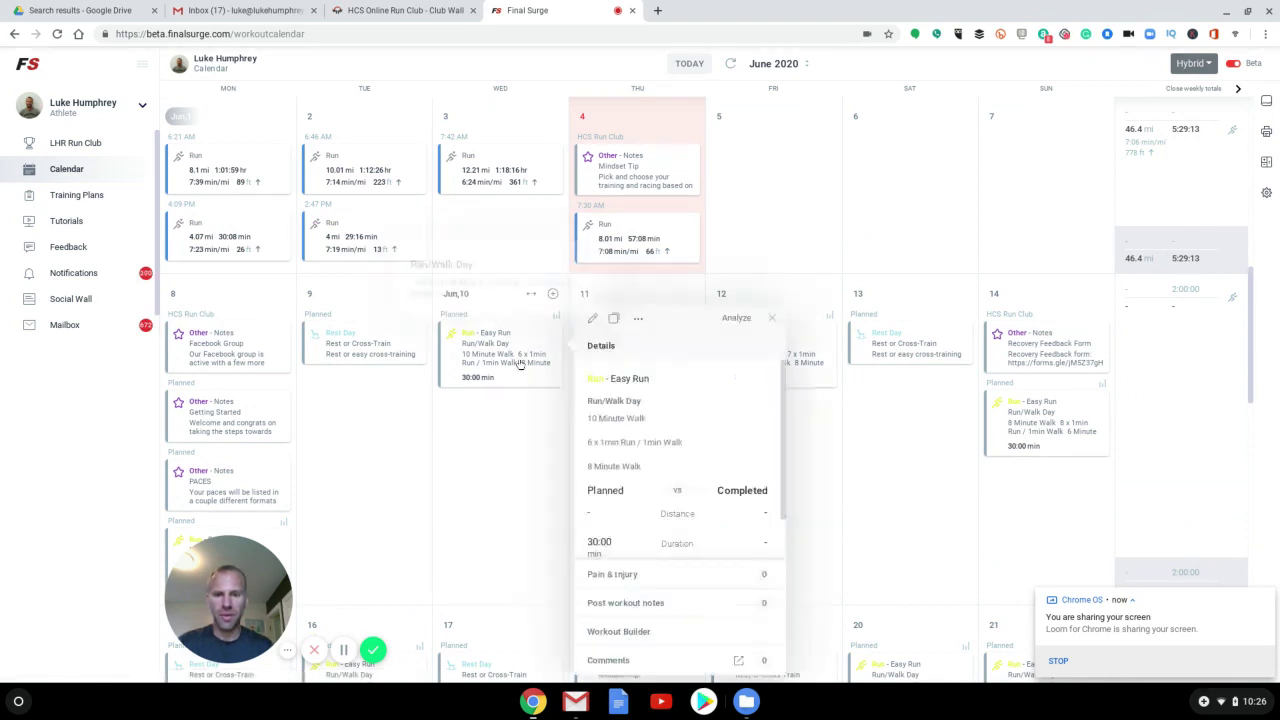
click(645, 632)
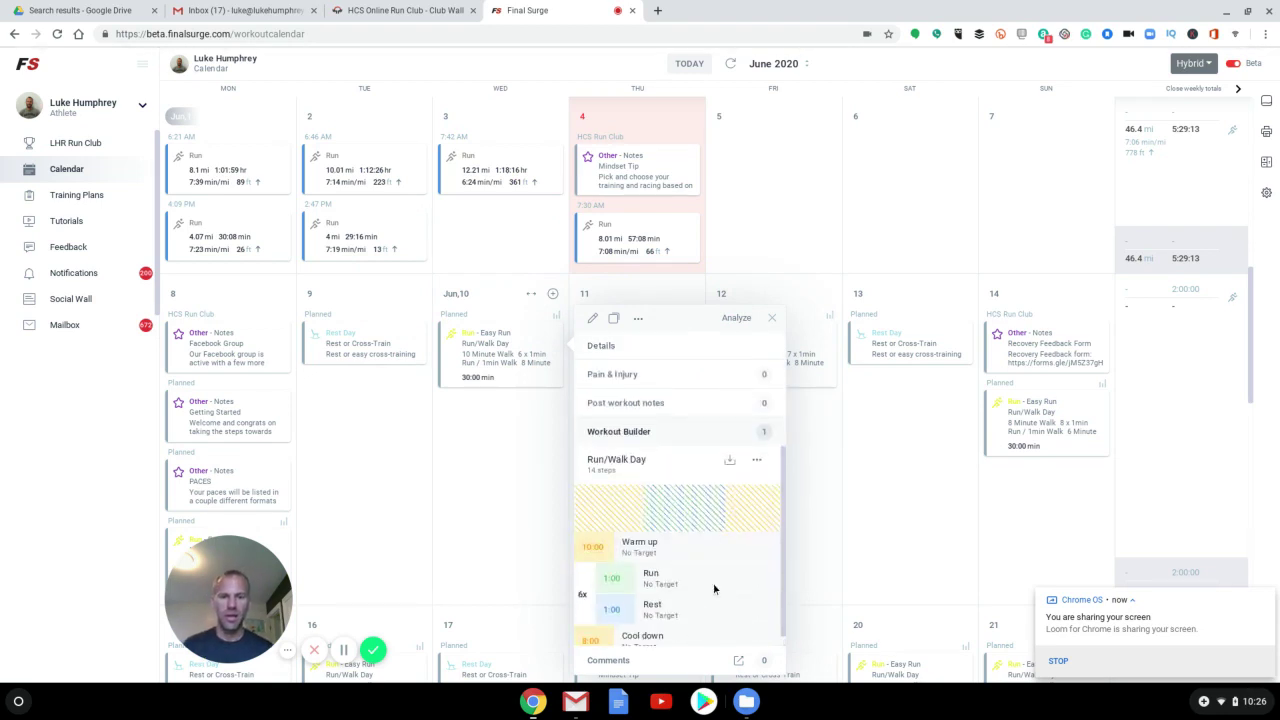
Try adding a Recovery pace zone target to the repeated Run step, then discard the workout edit and close its details
click(754, 463)
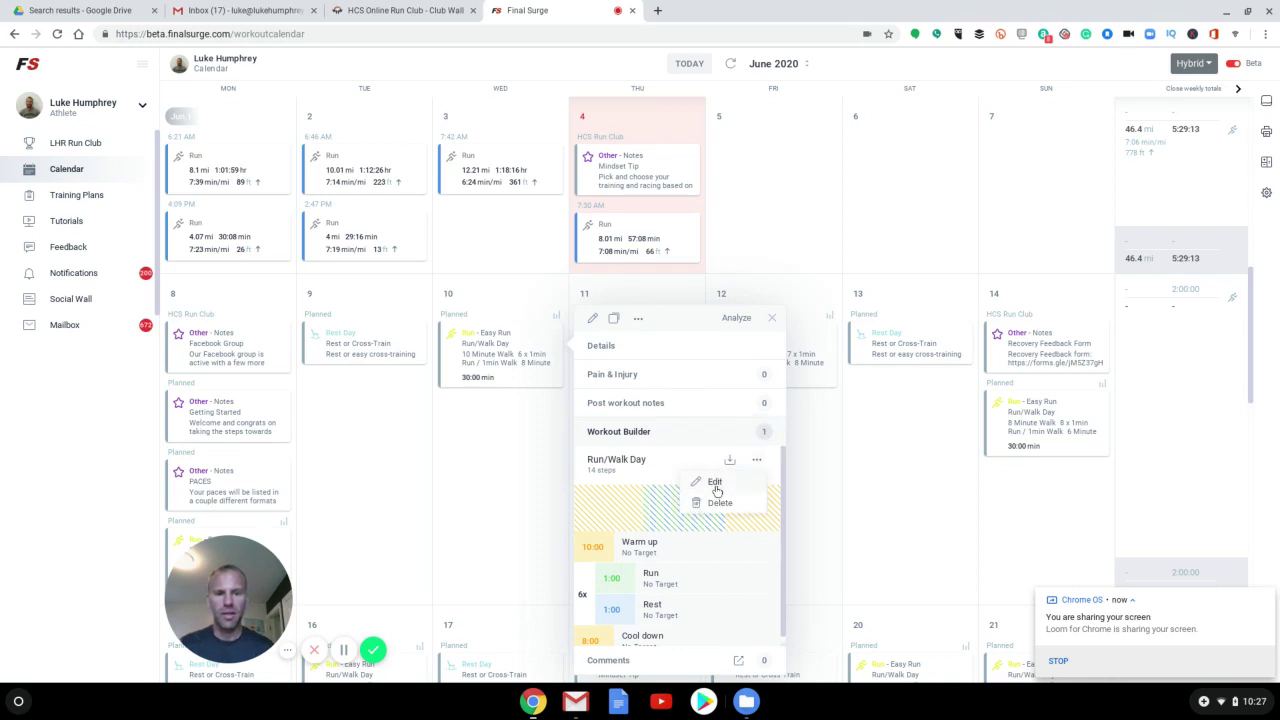
click(715, 484)
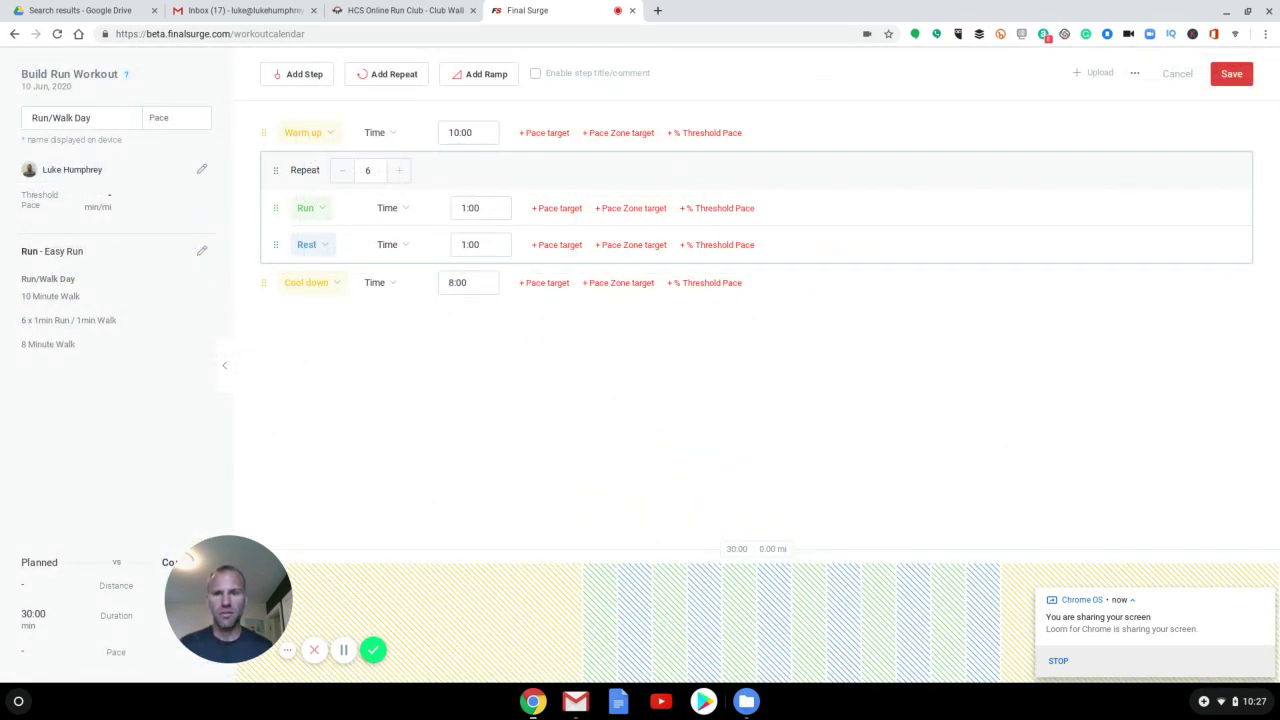
click(613, 210)
click(611, 207)
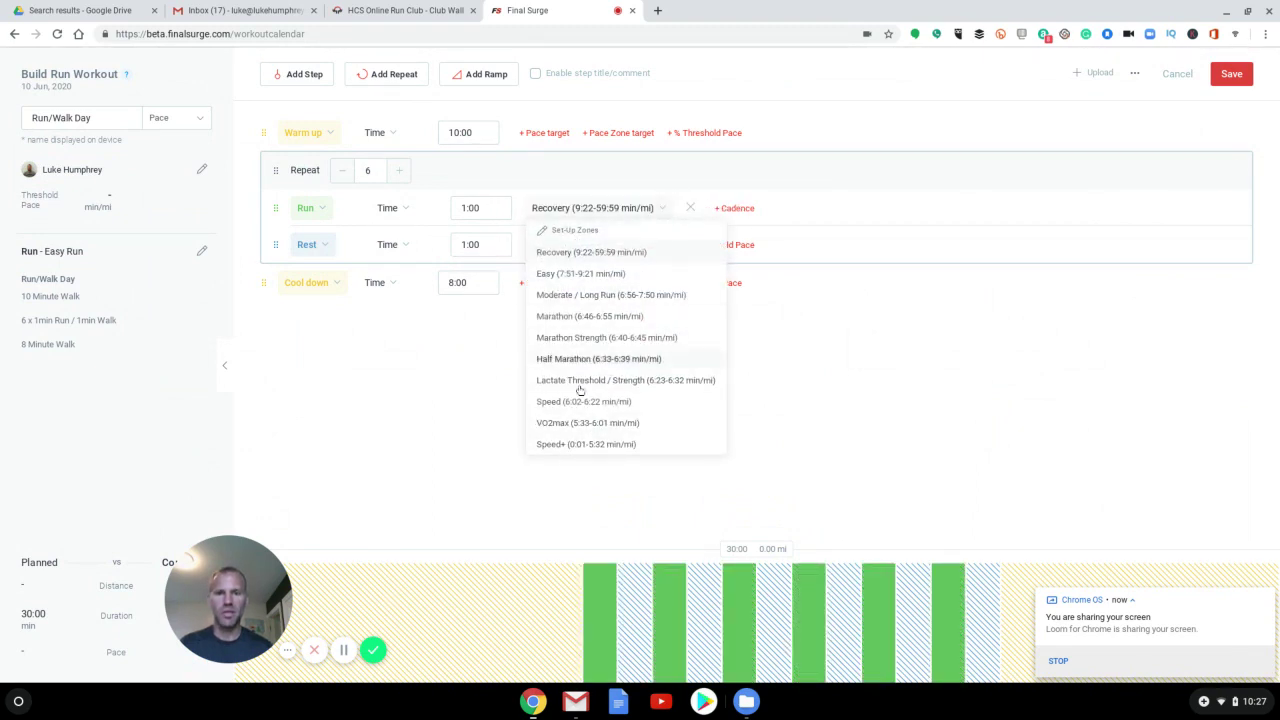
click(690, 207)
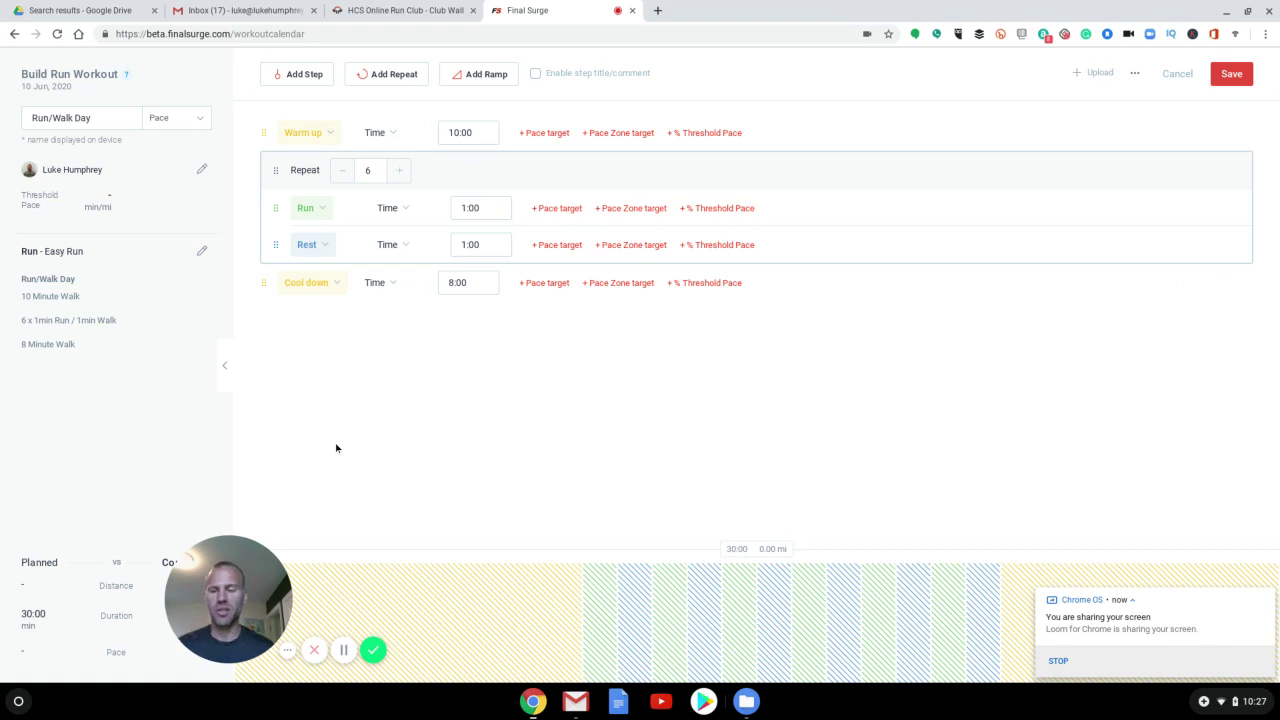
click(1181, 74)
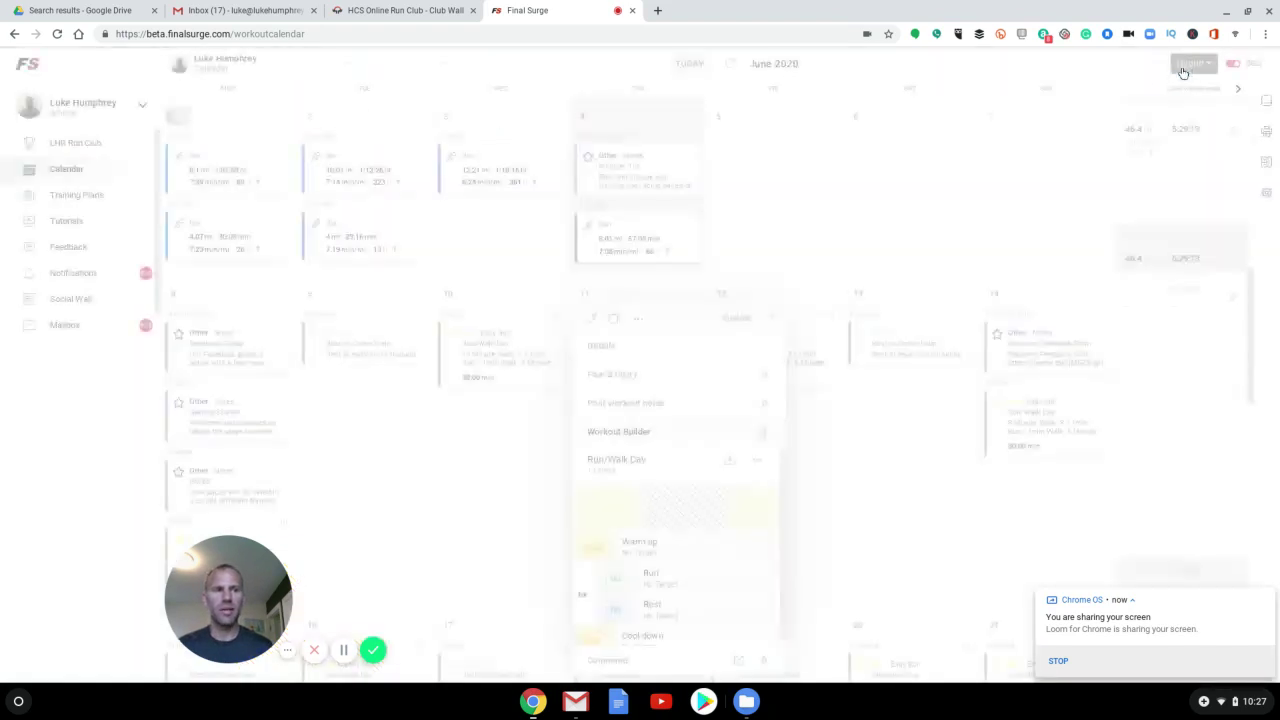
click(774, 319)
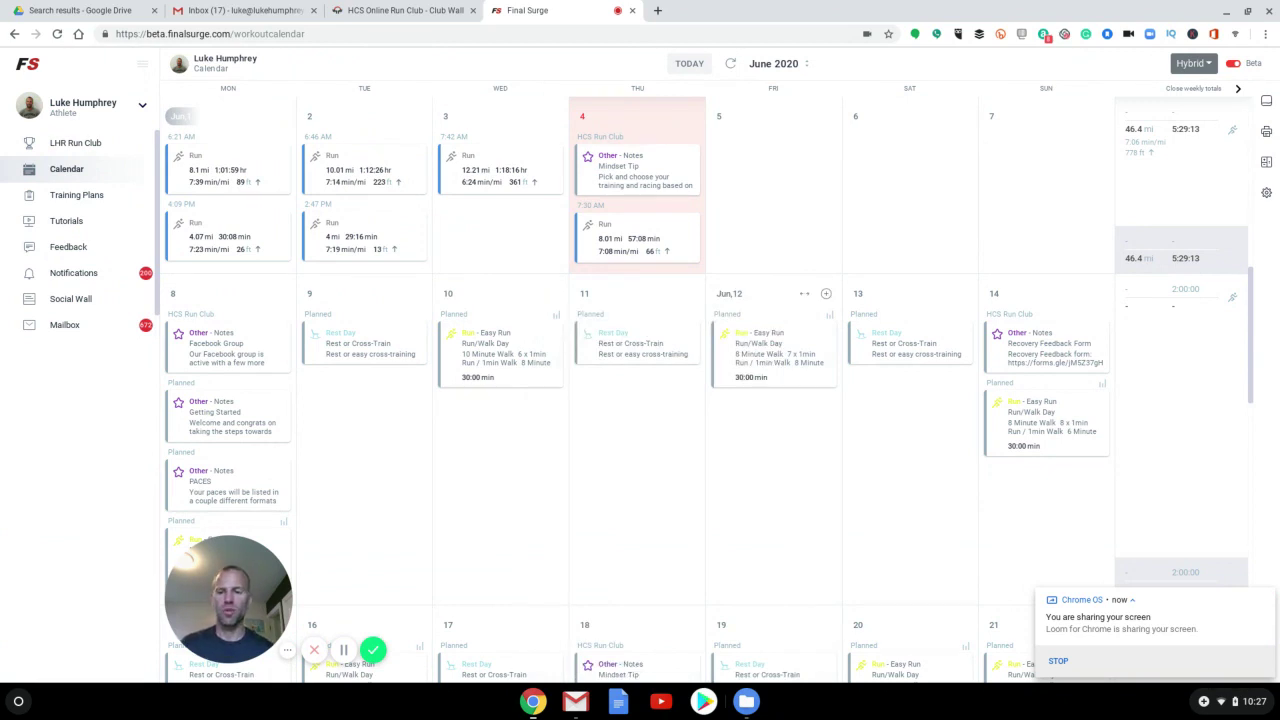